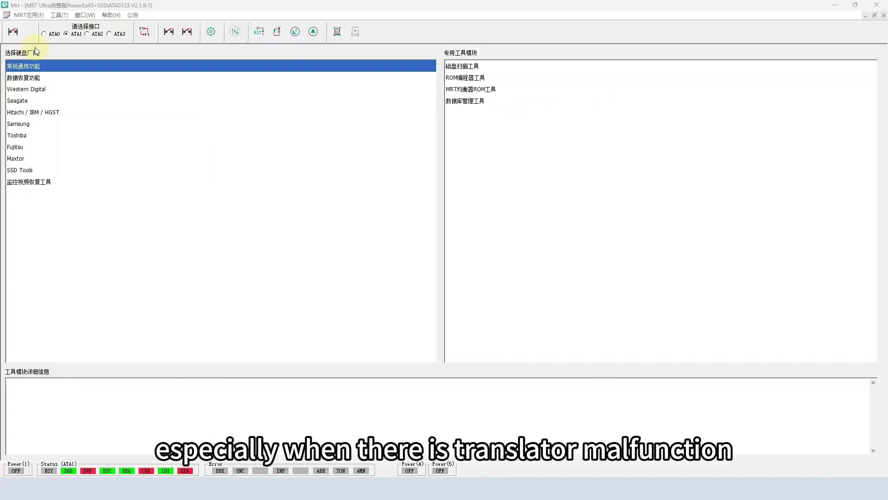
Step: Power on the drive and load the Kingston2 (Phison) module with Kingston A400 as the drive family
click(13, 31)
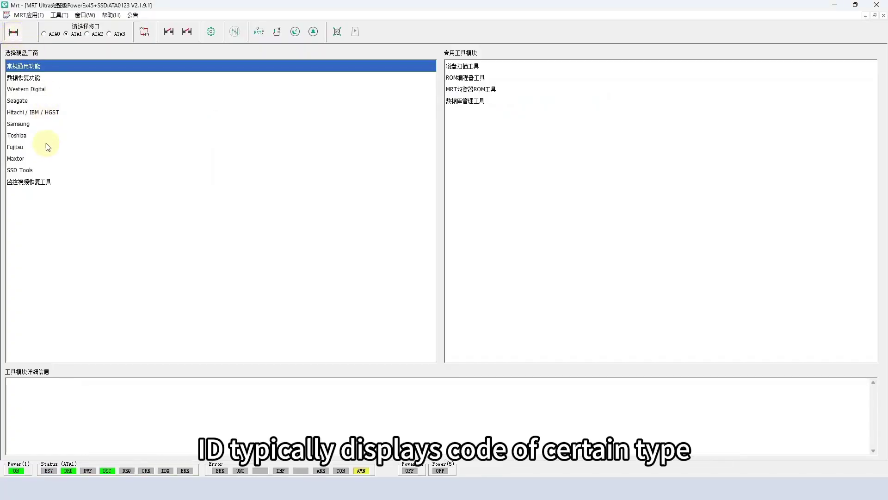
click(42, 171)
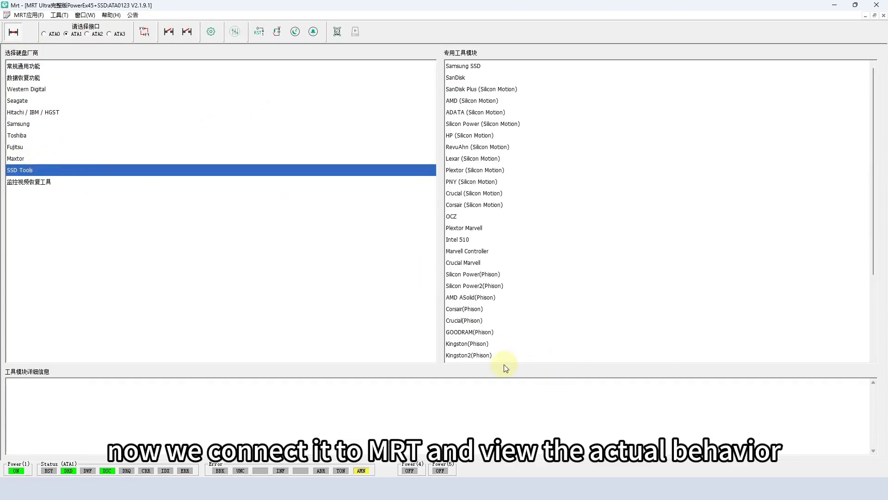
click(481, 355)
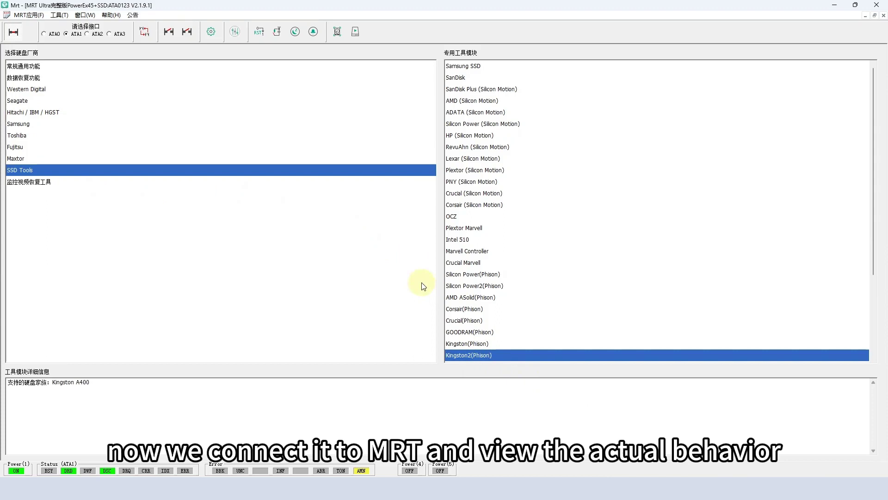
click(356, 34)
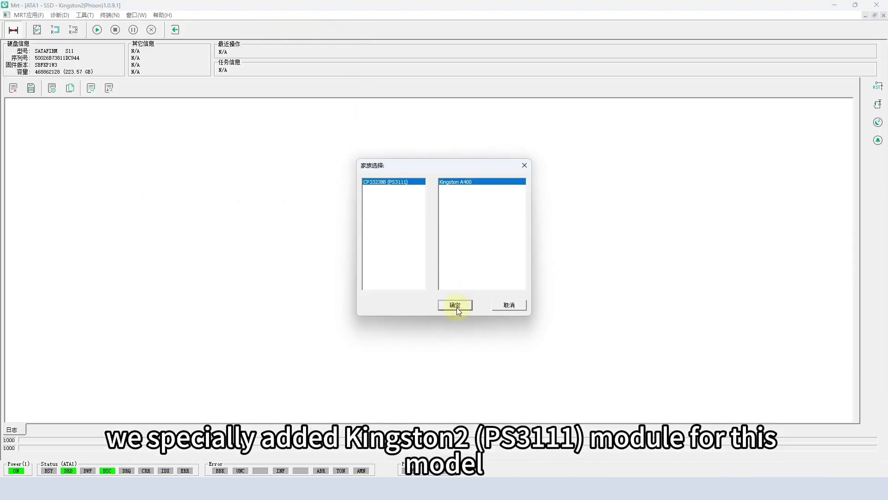
click(456, 306)
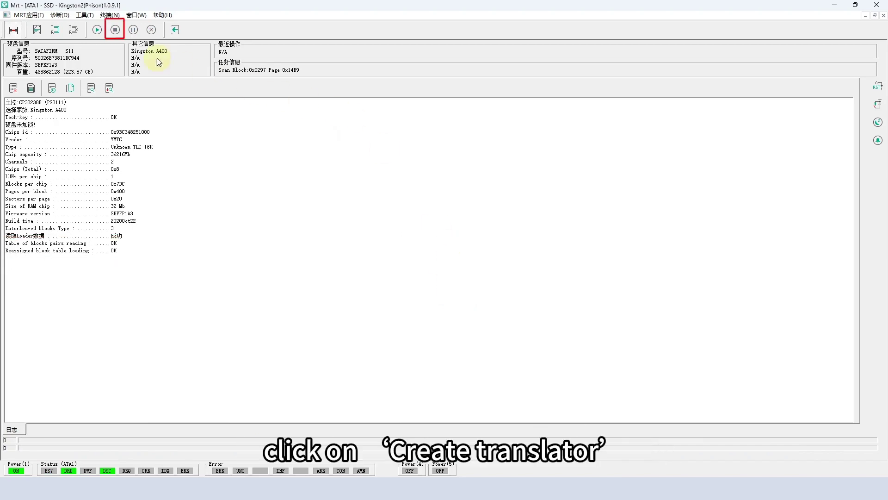
Step: Create the Kingston A400 virtual translator via 诊断 > 服务区操作 > 编译器, saving to the default folder
click(57, 16)
mouse_move(87, 42)
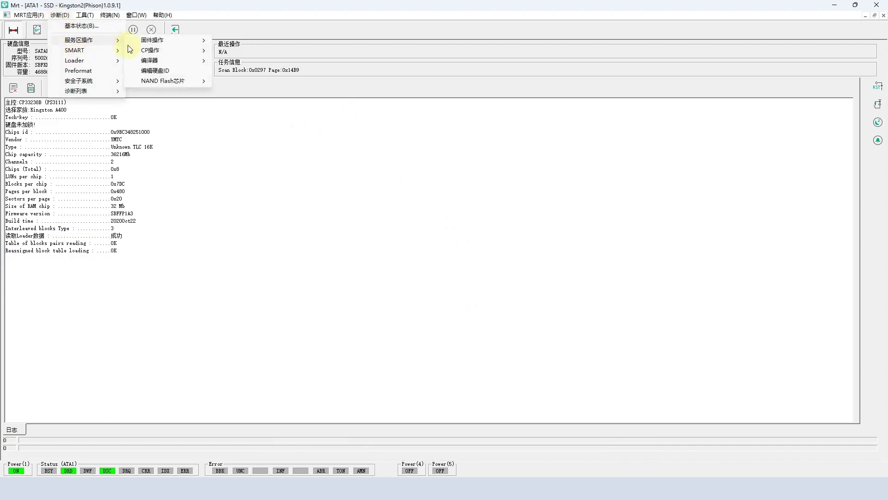
mouse_move(143, 62)
click(240, 60)
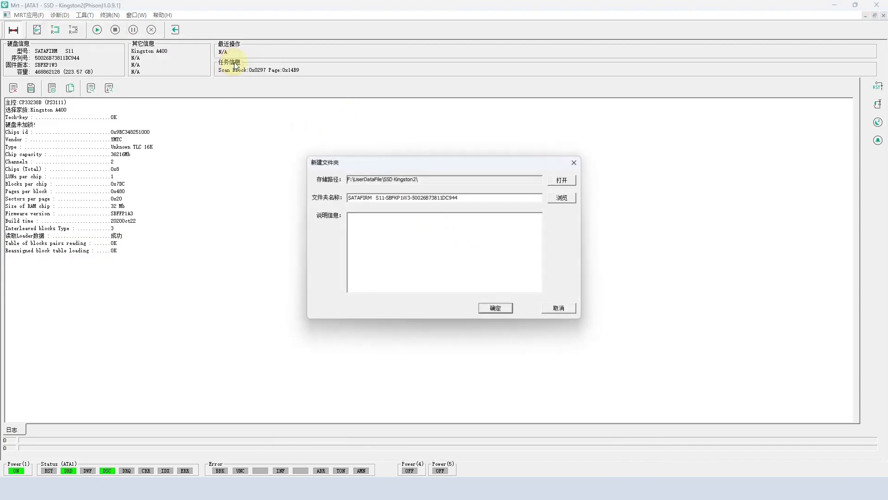
click(506, 309)
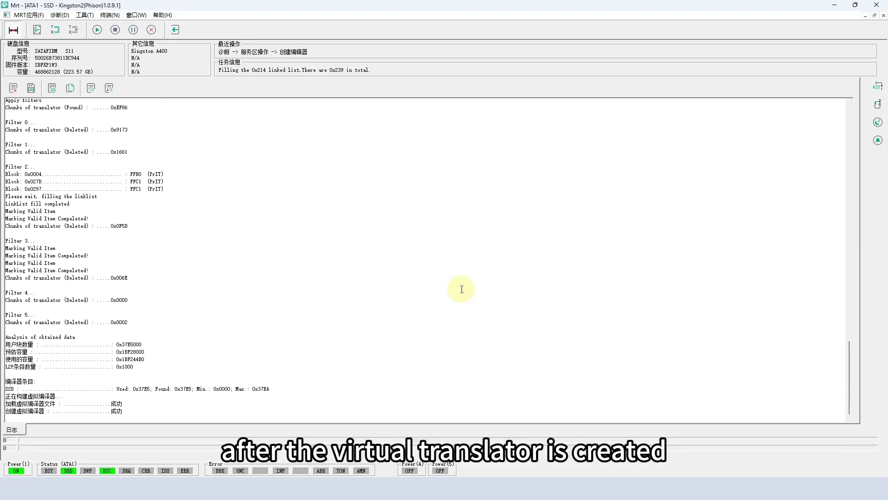
Step: Launch Data Explorer and start a new copy task in the default task folder
click(136, 14)
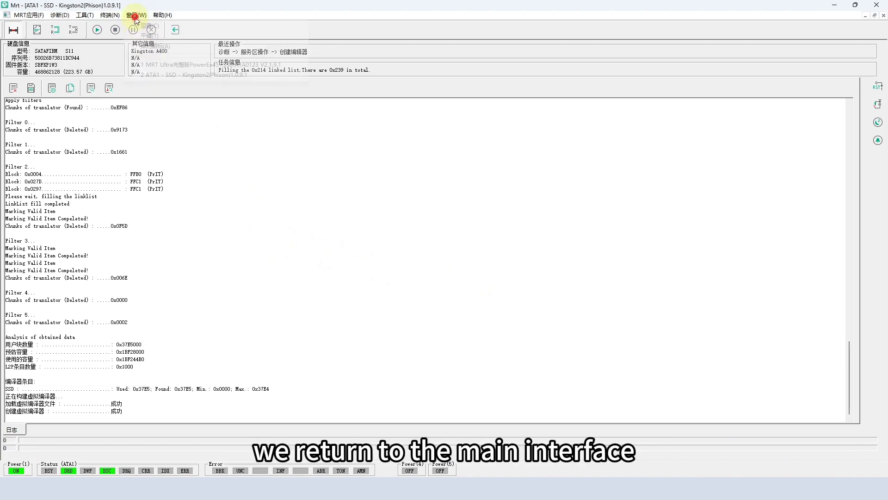
click(168, 65)
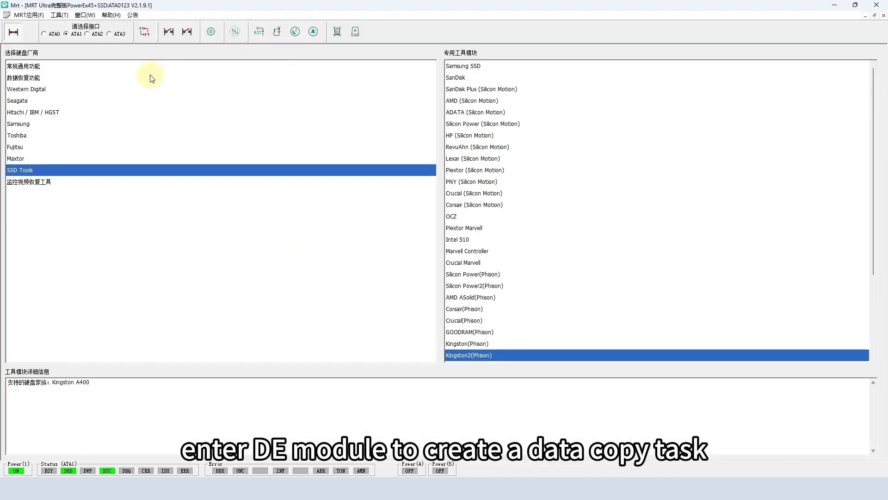
click(149, 77)
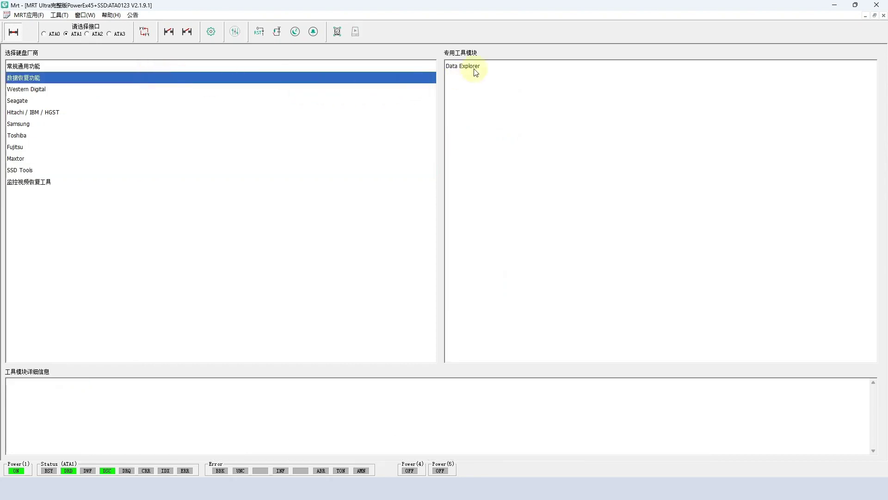
click(475, 69)
double_click(475, 69)
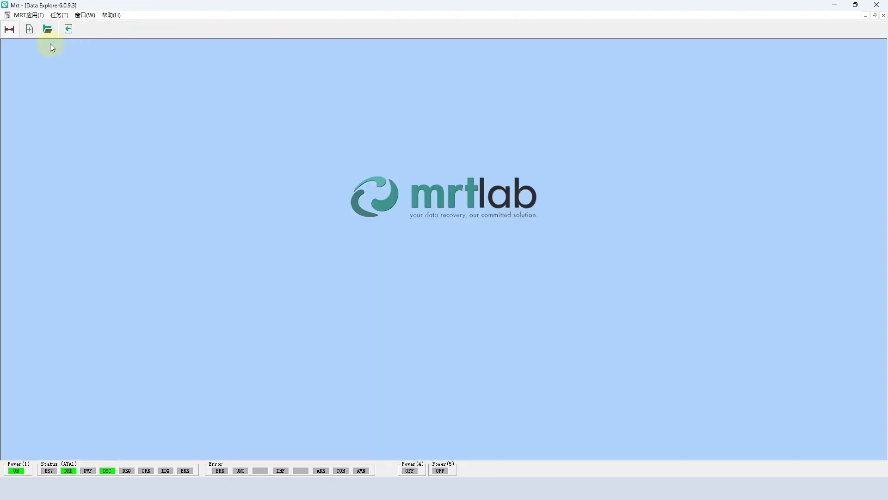
click(29, 28)
click(526, 351)
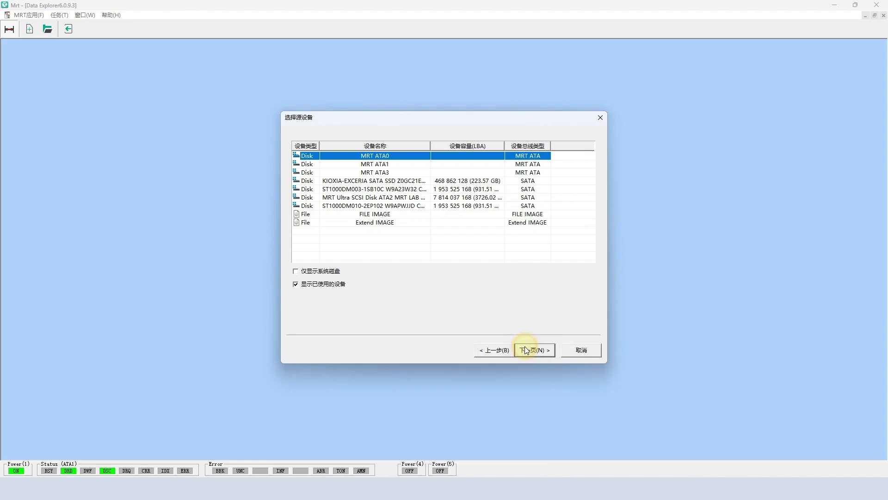
Step: Set MRT ATA1 as the source device with default initialization and data copy enabled
click(391, 164)
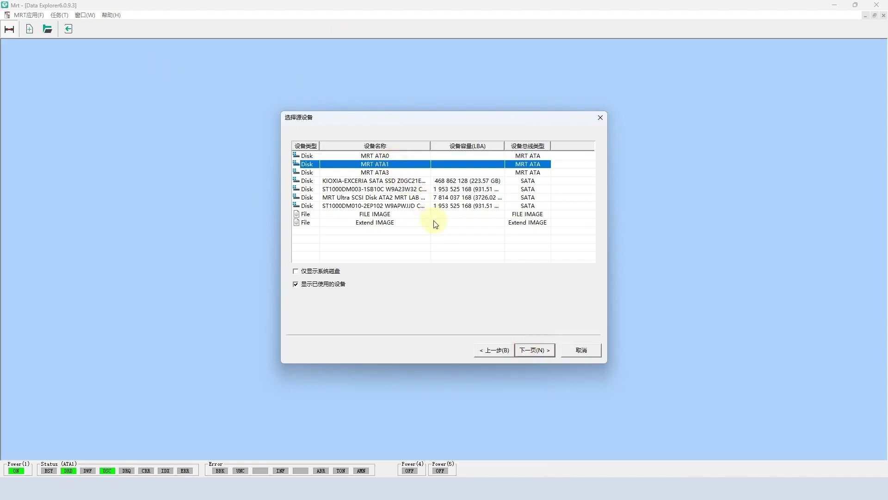
click(541, 353)
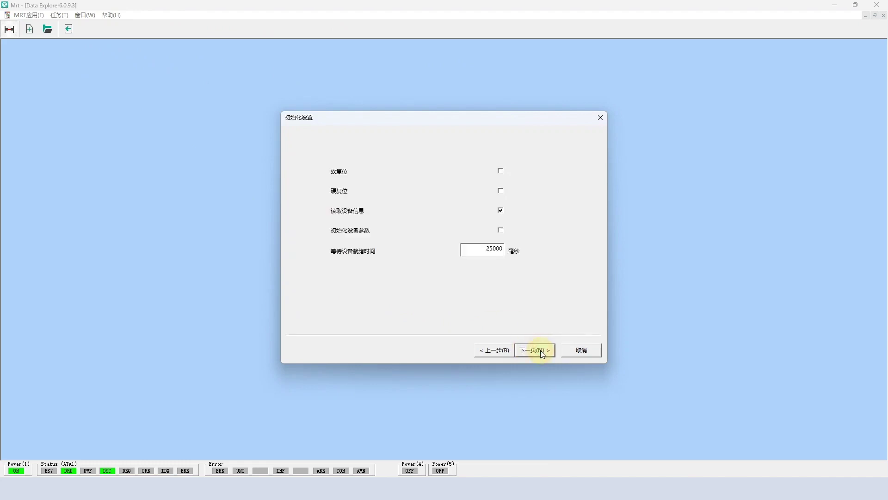
click(541, 352)
click(356, 174)
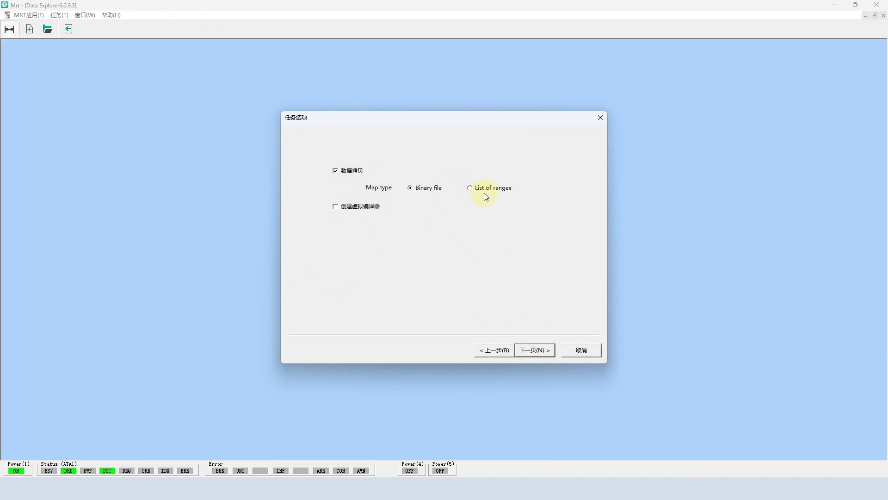
click(531, 351)
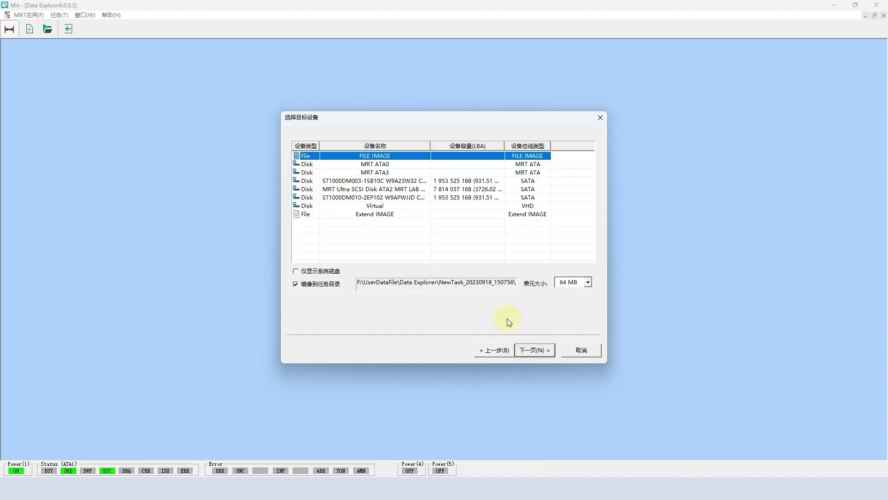
Step: Target a VHDX virtual disk saved on 新加卷 (G:) and initialize the task
click(377, 207)
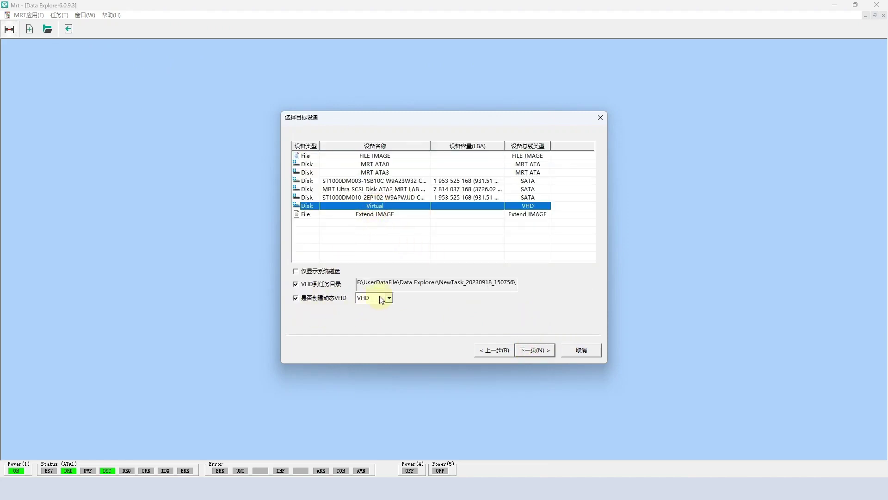
click(382, 298)
click(367, 313)
click(296, 283)
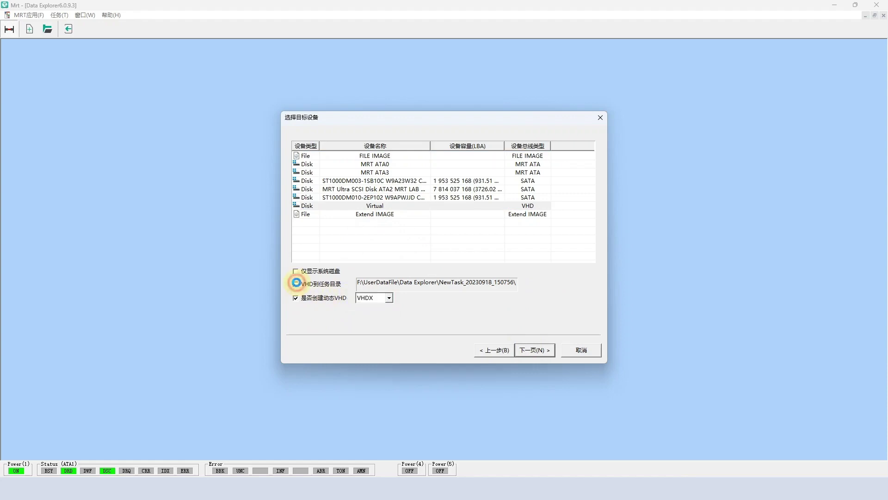
click(369, 285)
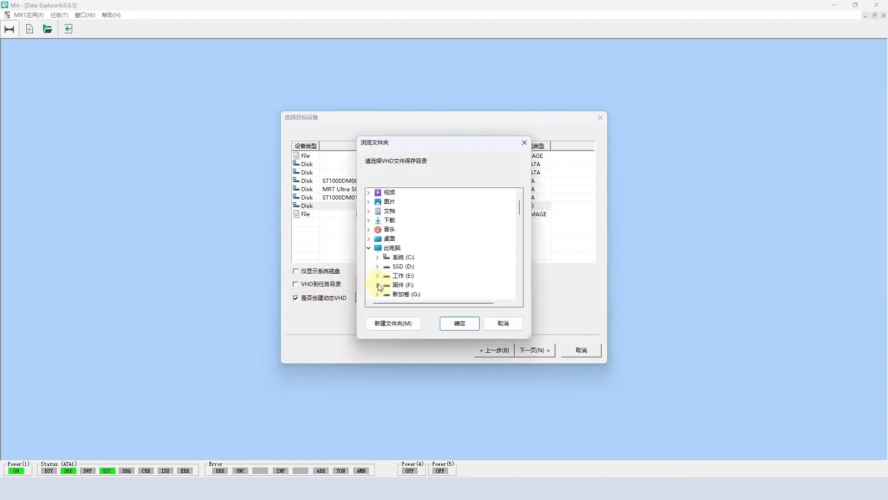
click(393, 294)
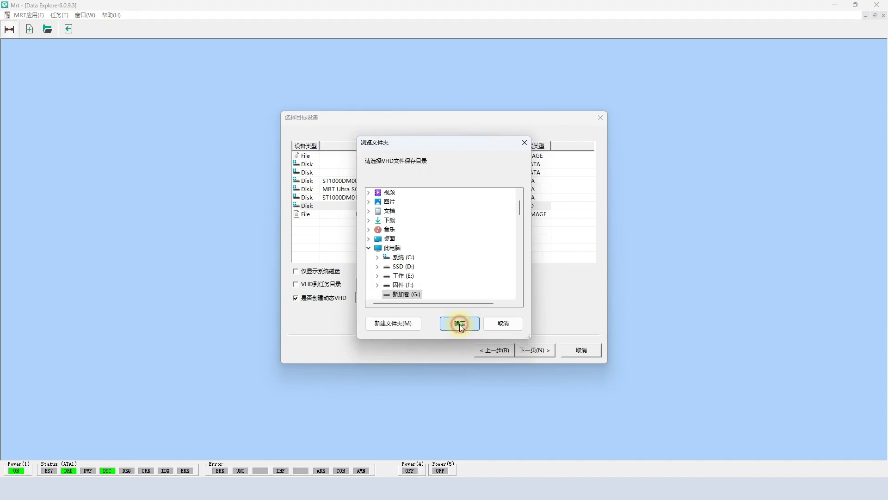
click(460, 323)
click(535, 350)
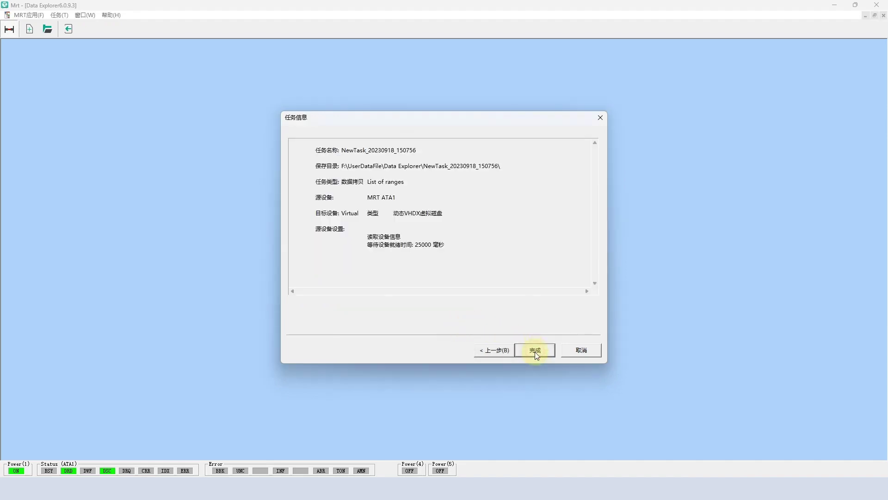
click(536, 352)
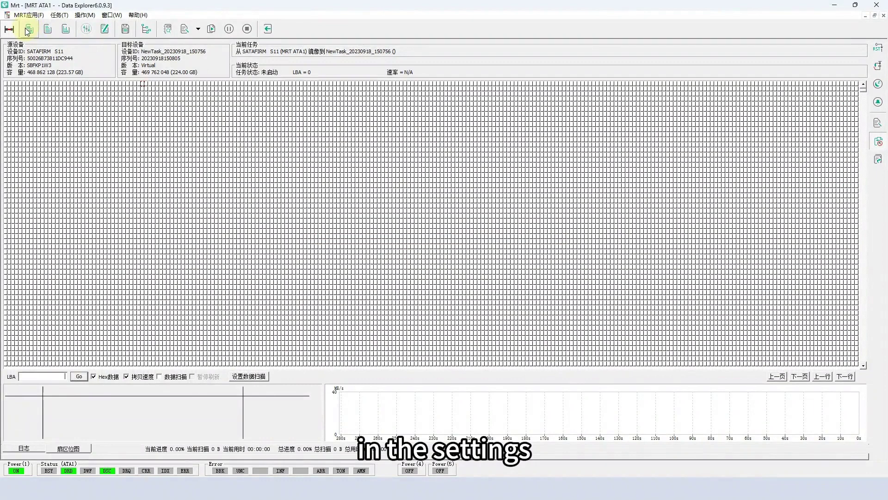
Step: Switch the task's transfer mode to 工厂程序读取模式 (factory read mode)
click(28, 30)
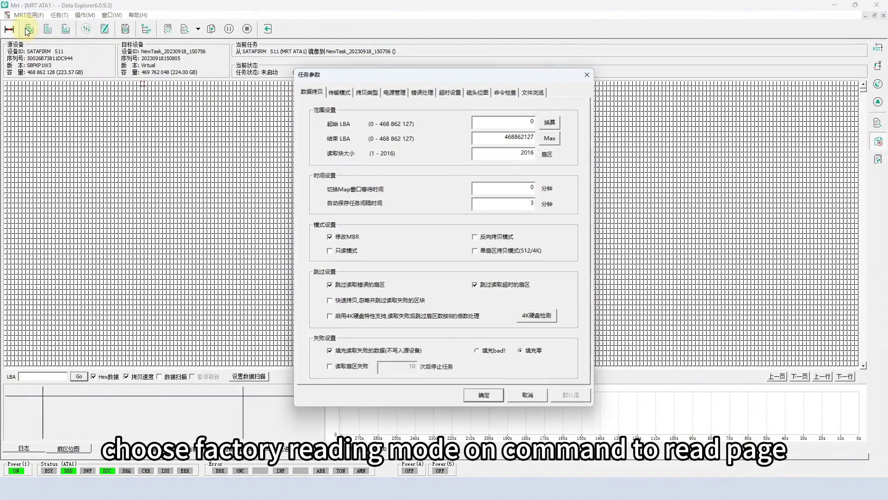
click(345, 95)
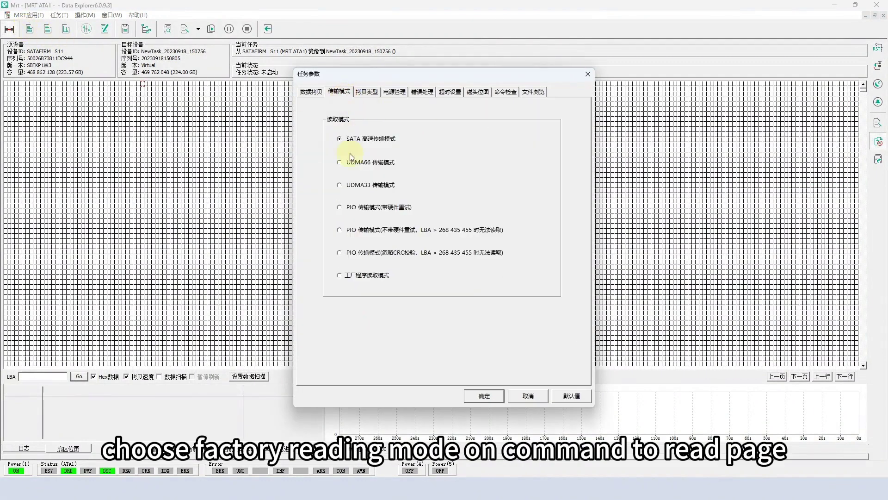
click(356, 272)
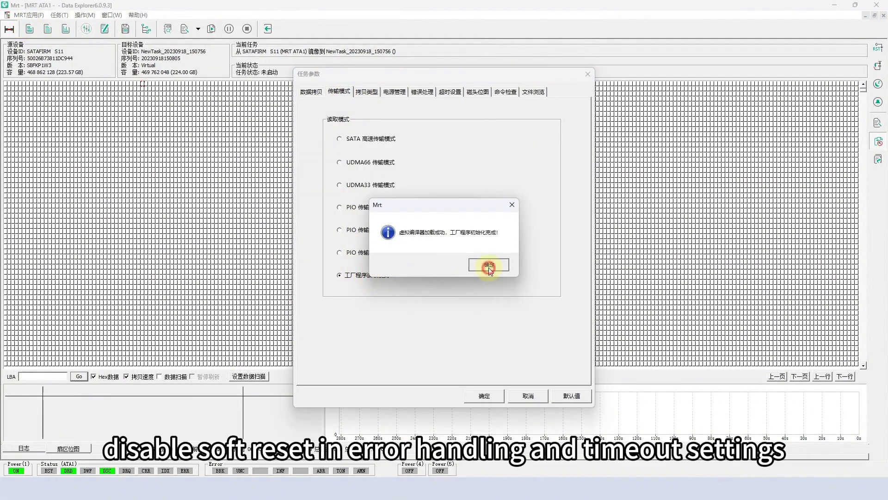
click(490, 267)
Step: Disable soft reset for errors and timeouts, set 跳过扇区数 to 8, and apply
click(426, 94)
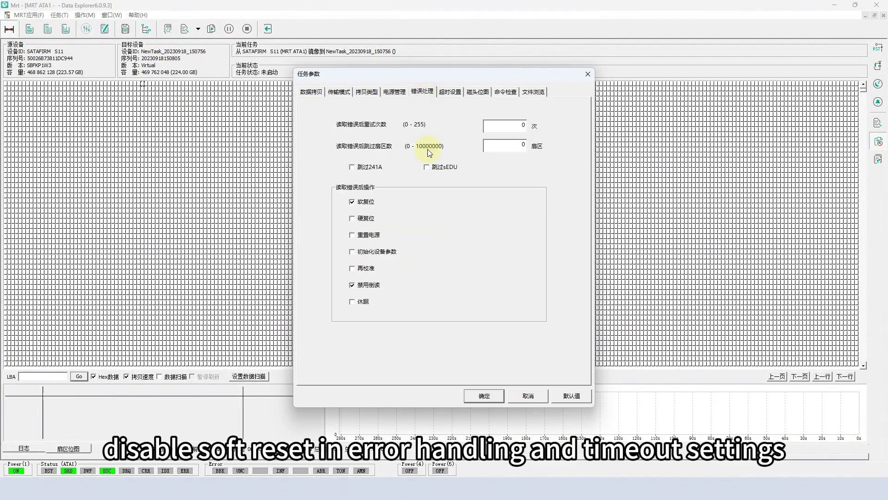
click(449, 92)
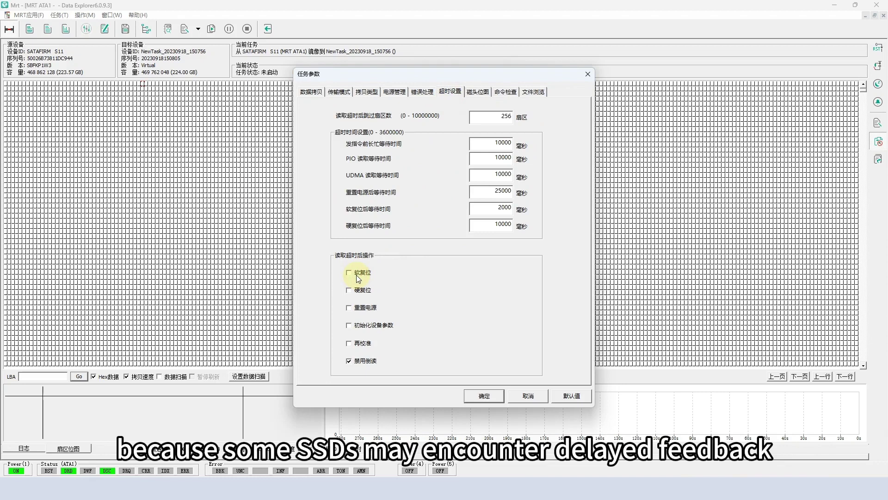
click(424, 91)
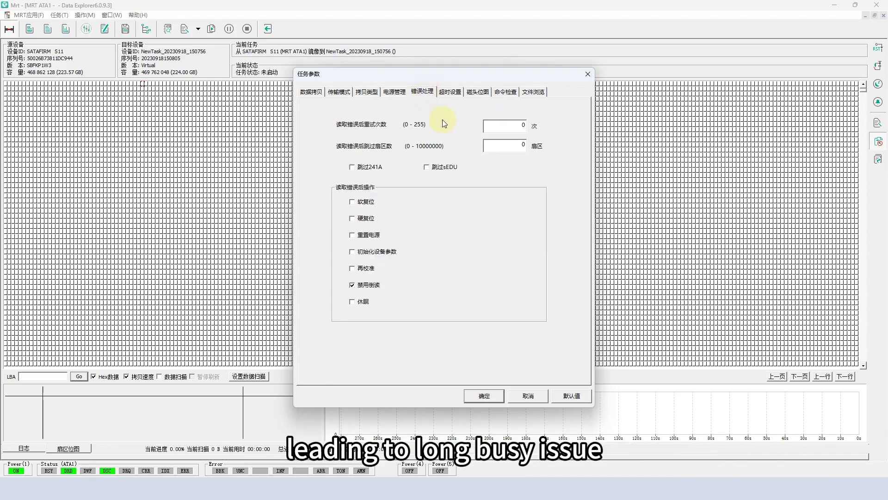
double_click(524, 145)
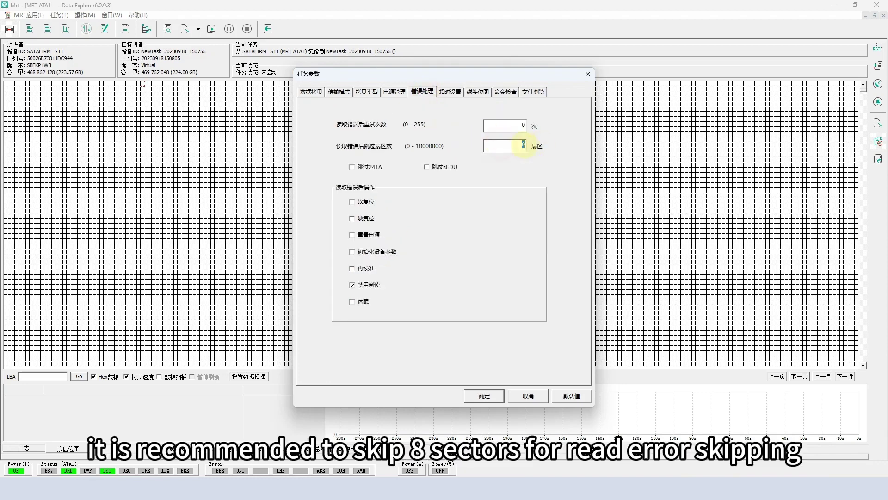
click(472, 397)
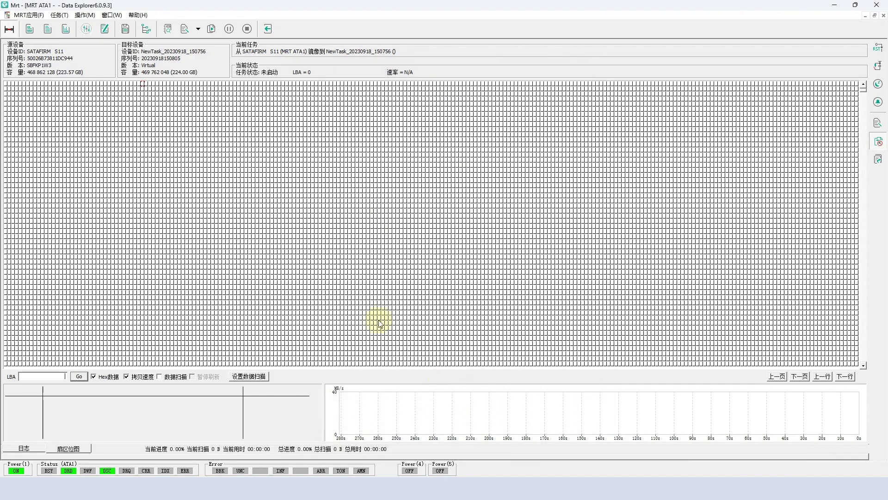
Step: In the source drive's file tree, expand the GPT partition and partitions 04, 03 and 02
click(144, 31)
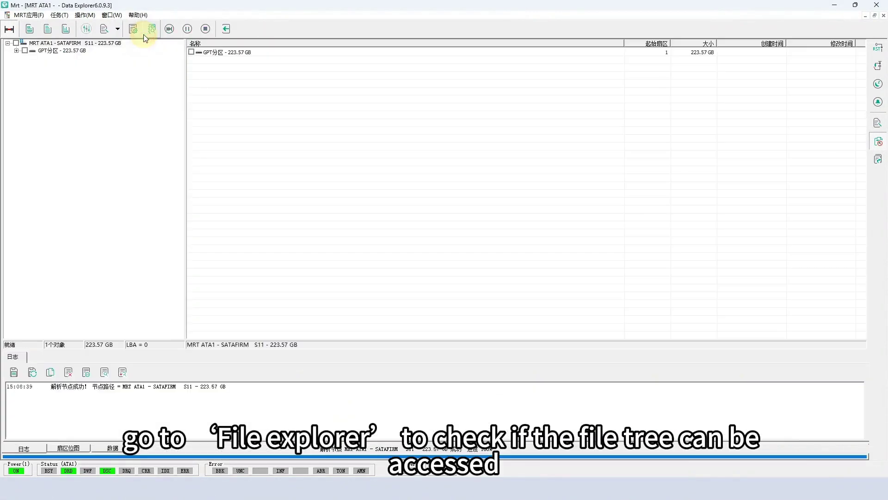
double_click(66, 51)
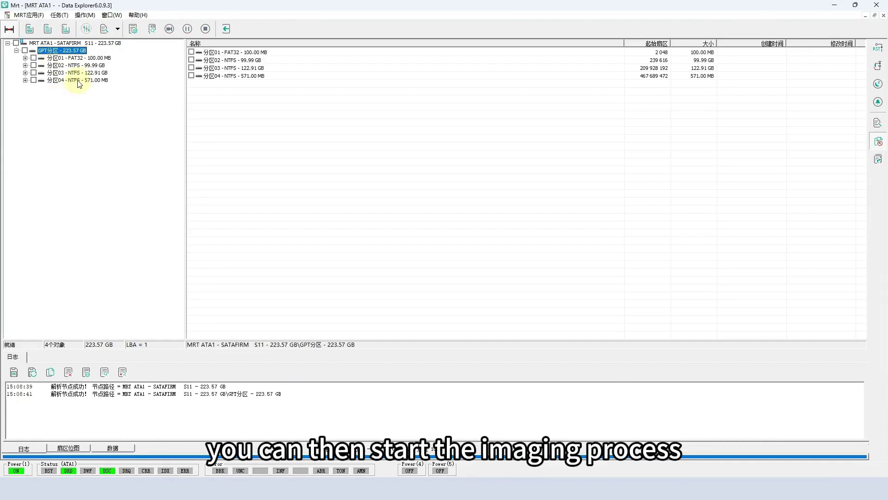
double_click(65, 80)
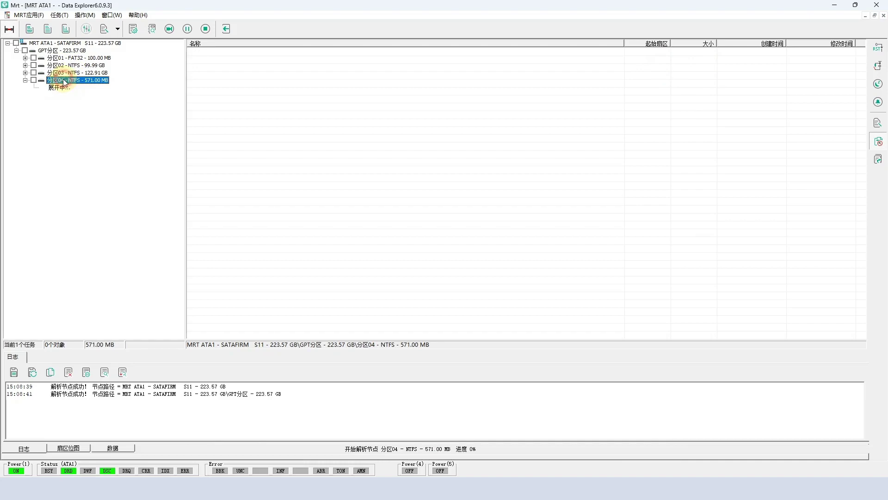
double_click(68, 72)
double_click(68, 67)
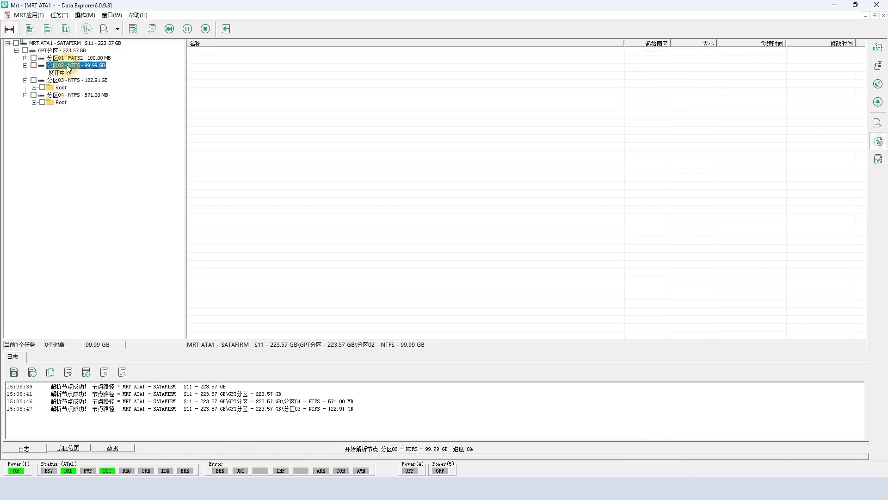
Step: Expand the Root folders of partitions 02, 03 and 04, then go back to the imaging task view
double_click(61, 72)
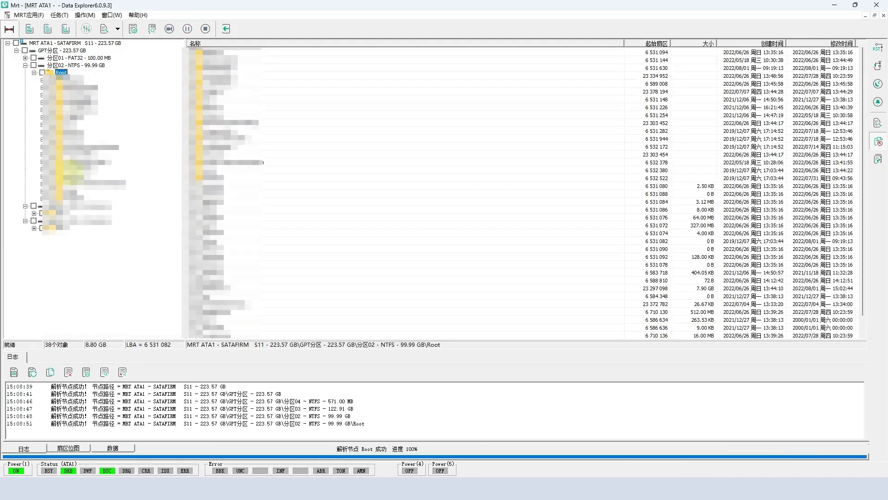
double_click(61, 214)
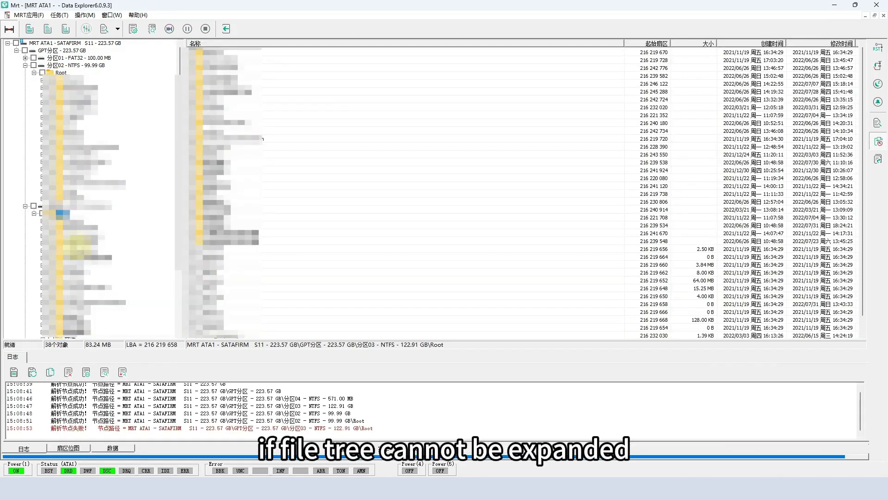
scroll(81, 319, down, 3)
click(59, 332)
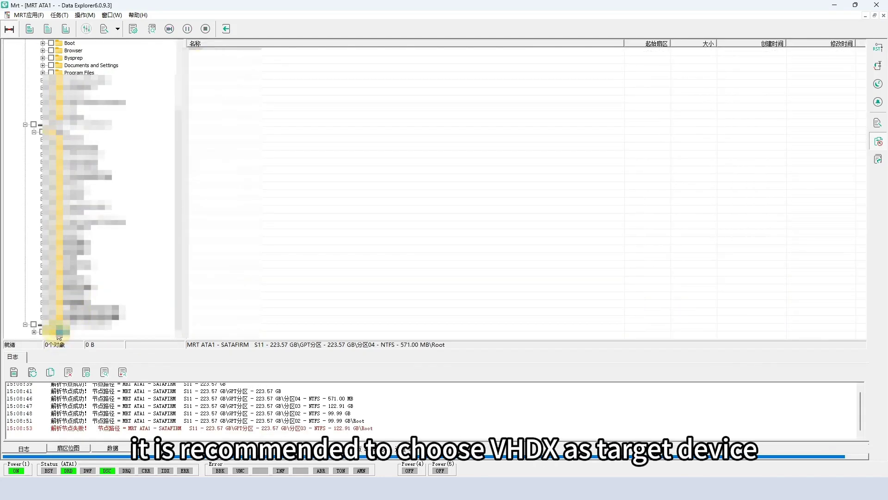
double_click(59, 333)
scroll(101, 278, up, 2)
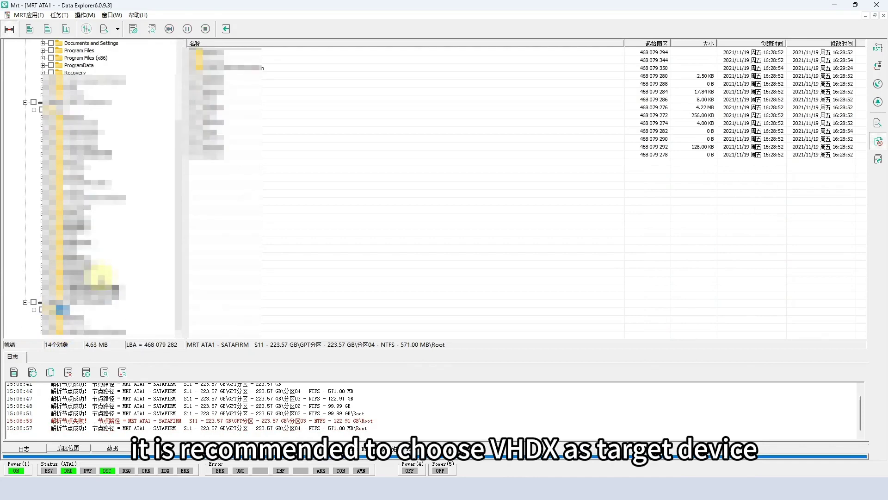
scroll(102, 278, up, 2)
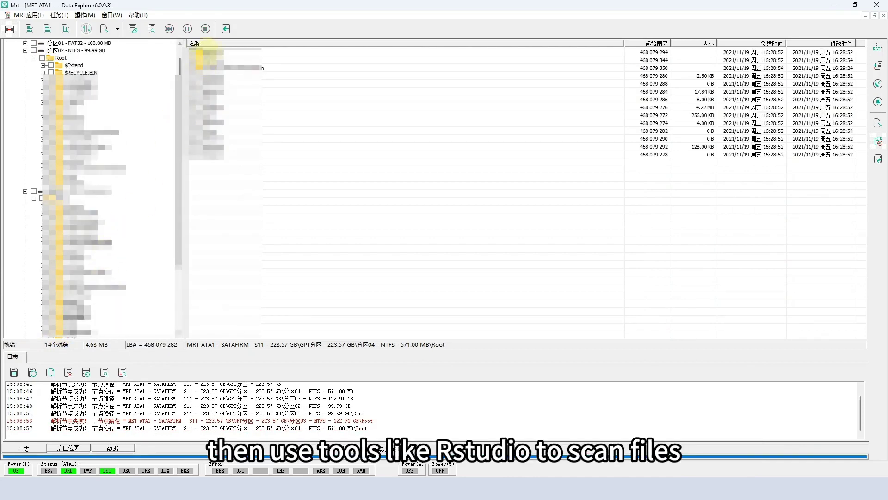
click(228, 30)
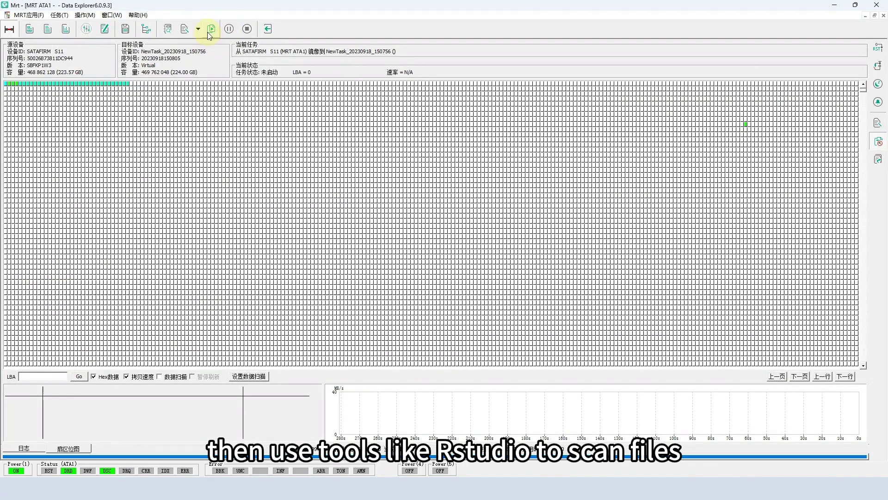